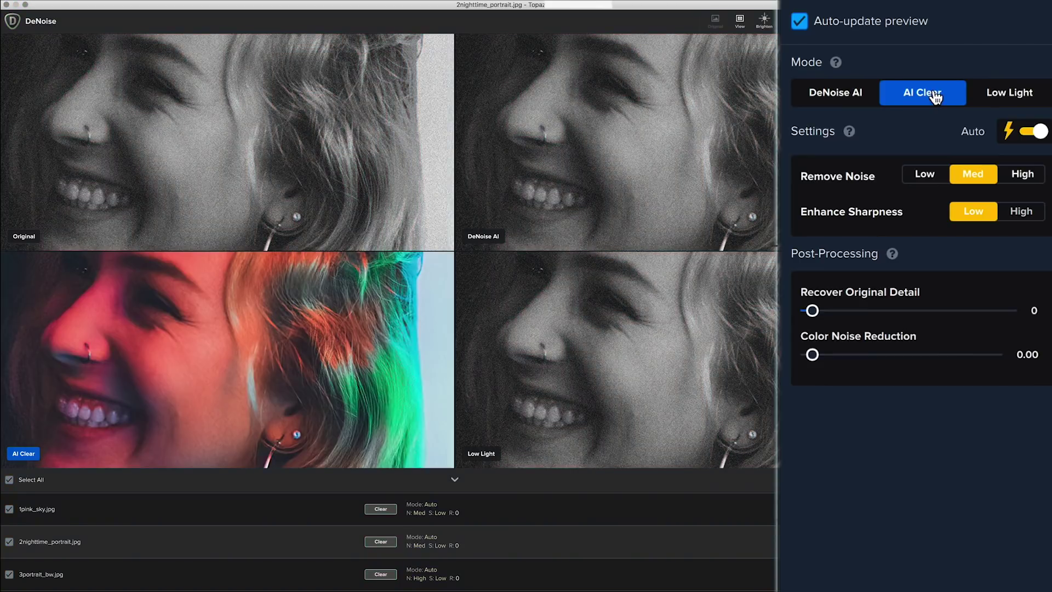
# Step: Set Low Light mode and show the portrait in Split View
pyautogui.click(1023, 92)
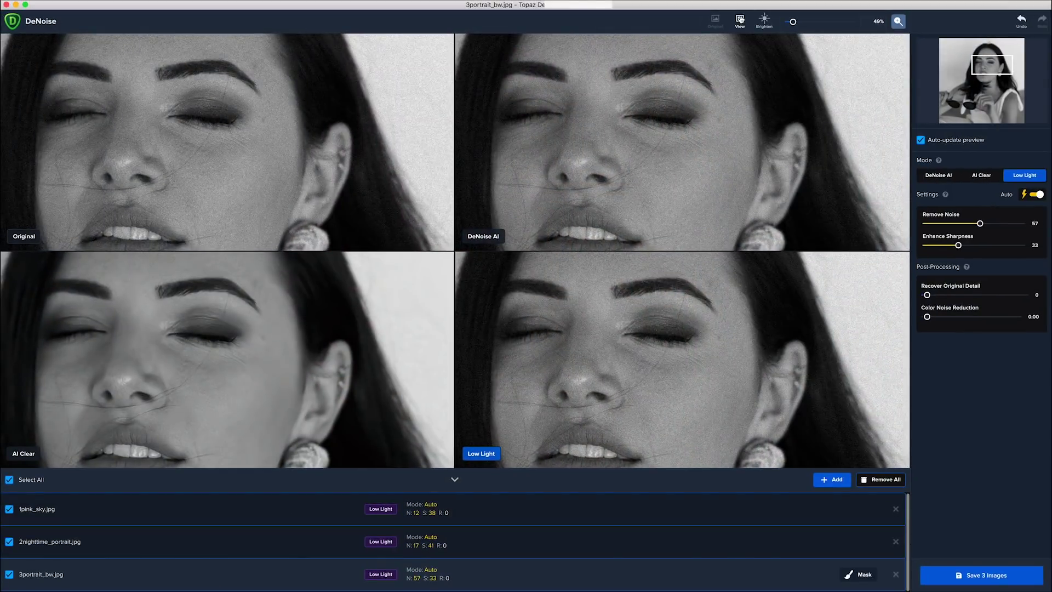
pyautogui.click(763, 37)
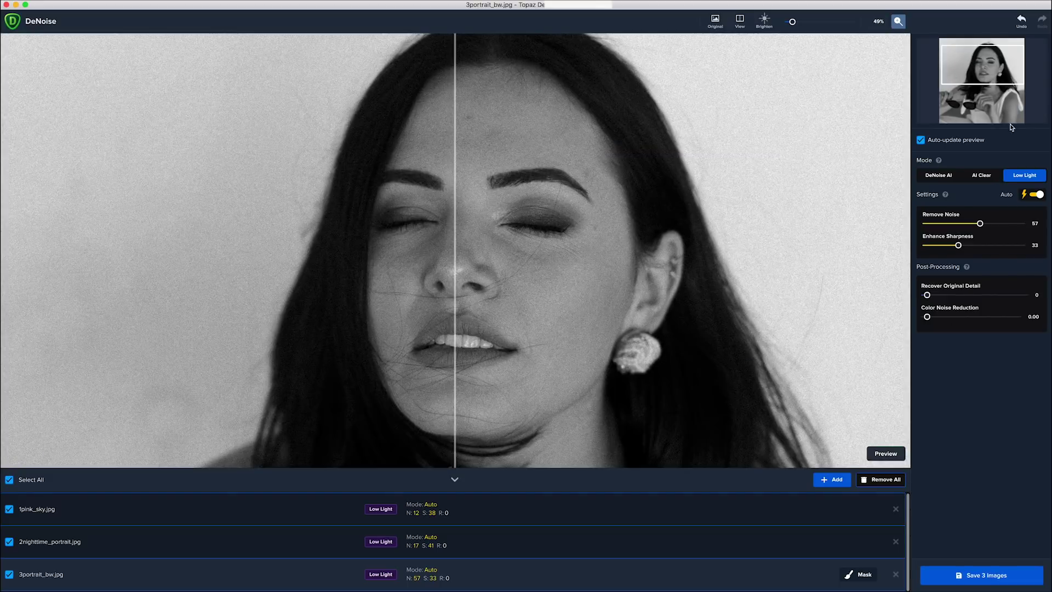
# Step: Switch to AI Clear mode, then zoom in and pan to compare facial detail in the split view
pyautogui.click(983, 176)
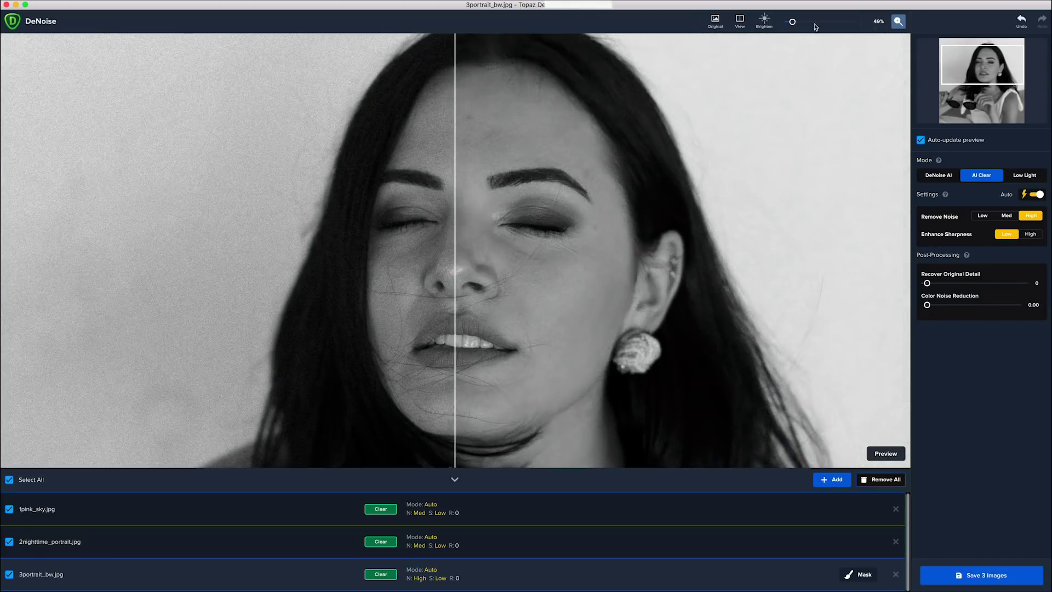
pyautogui.click(794, 22)
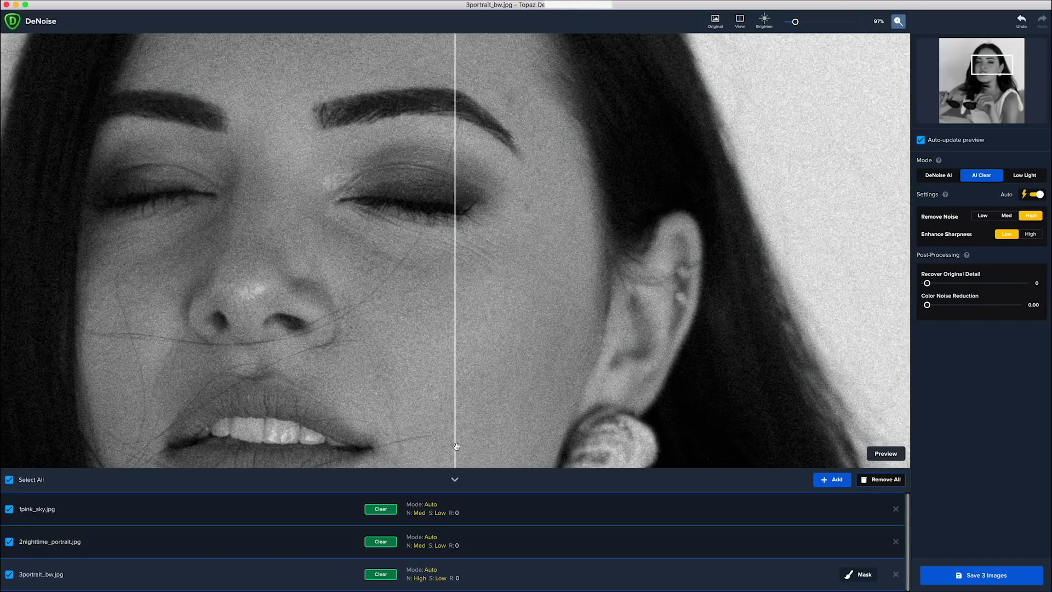
pyautogui.moveTo(458, 446); pyautogui.dragTo(454, 407)
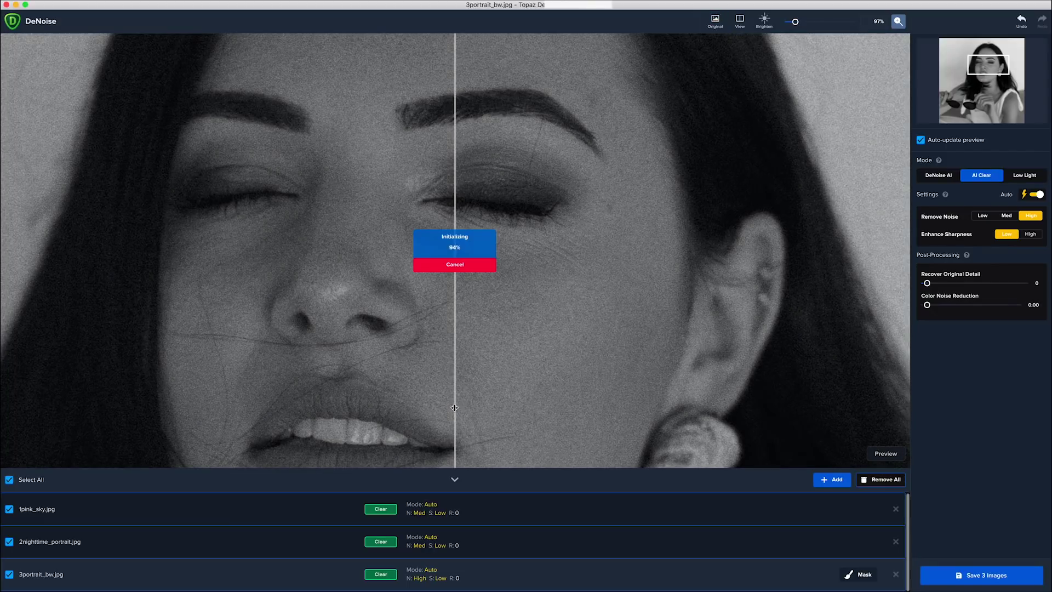